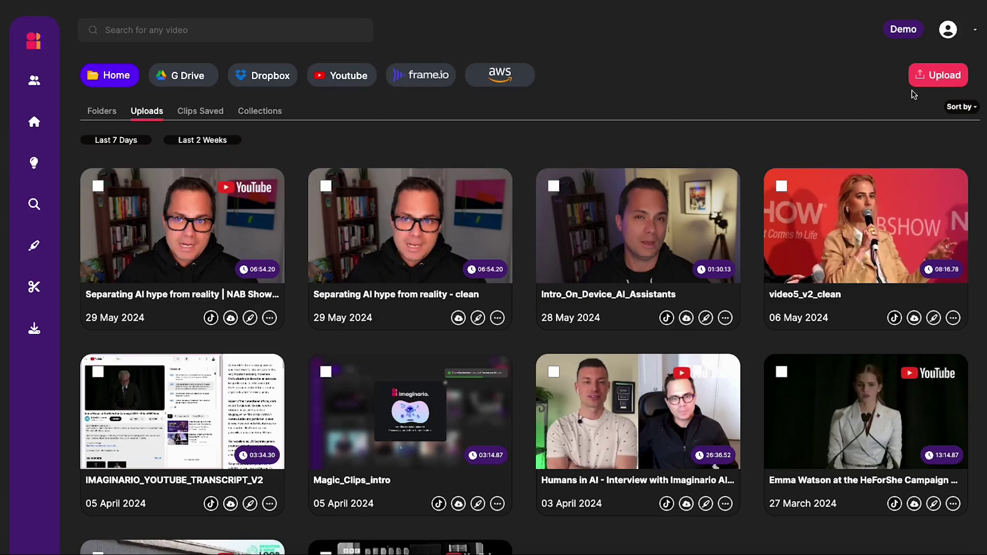
# Open the upload options panel, then close it without uploading any video
pyautogui.click(936, 78)
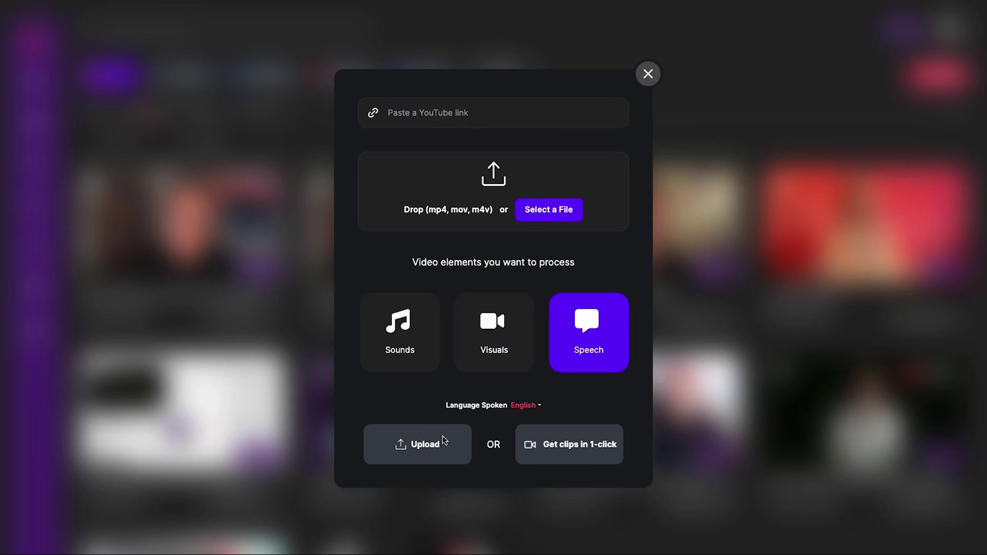
pyautogui.click(648, 75)
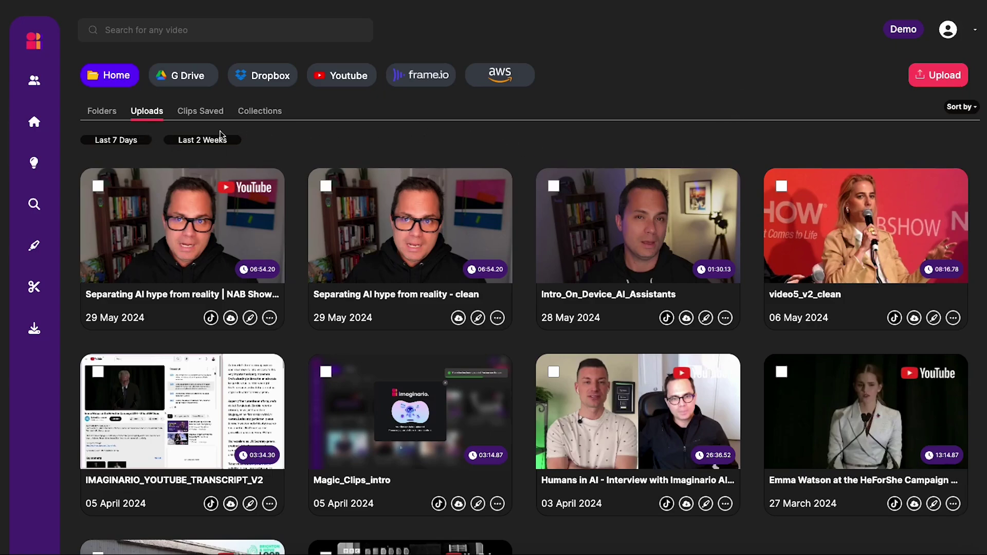
# On the search page, set the criteria to 10 recommendations and 30-second clips, and save
pyautogui.click(35, 205)
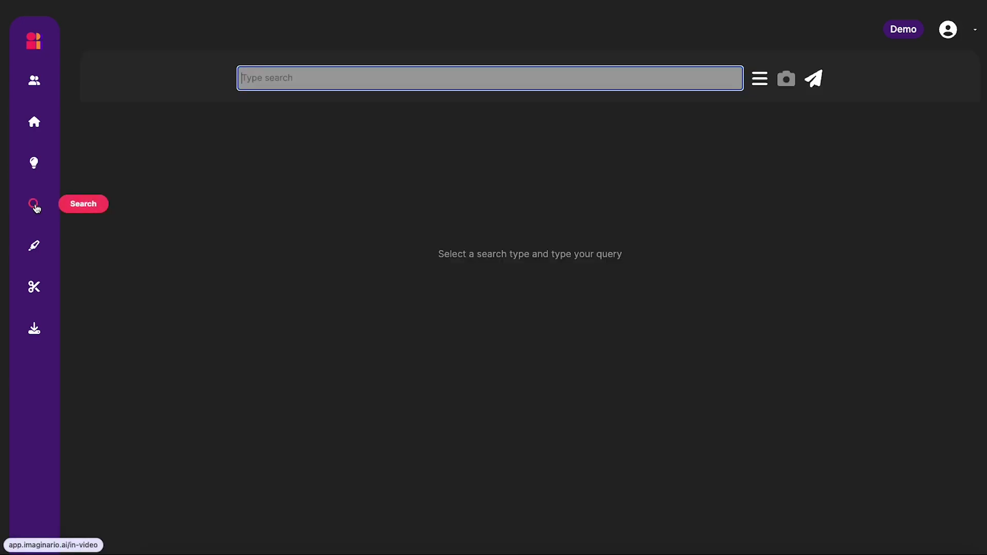
pyautogui.click(761, 80)
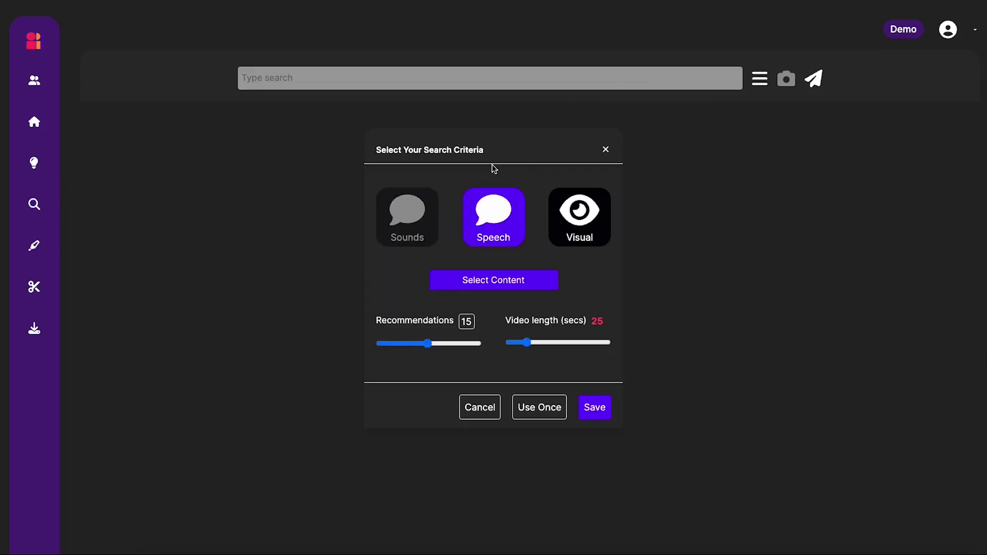
pyautogui.moveTo(377, 149); pyautogui.dragTo(494, 152)
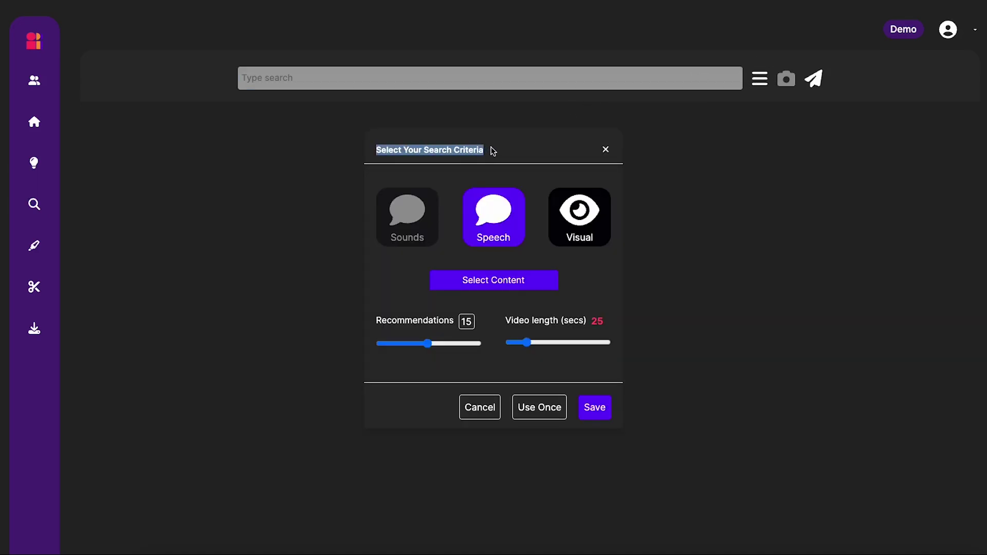
pyautogui.click(495, 153)
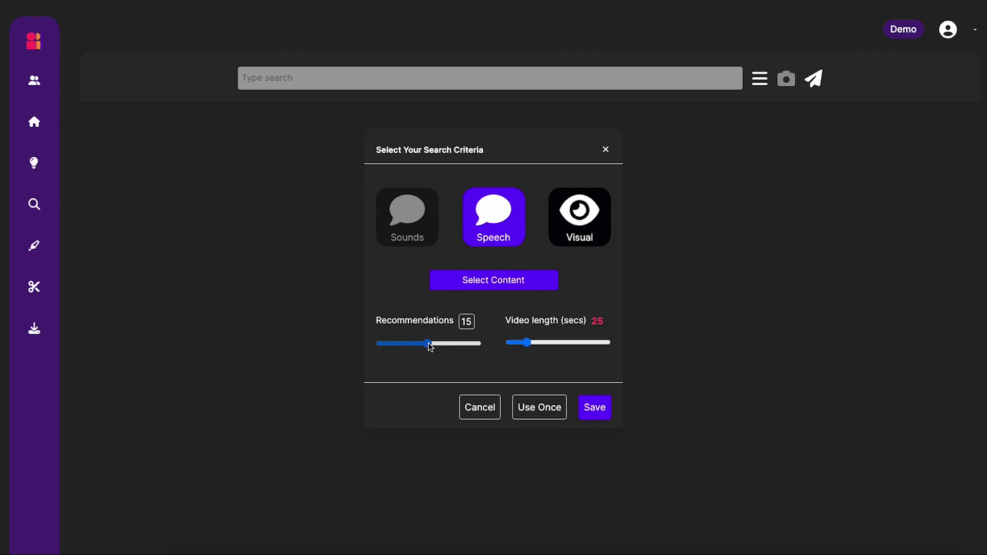
pyautogui.moveTo(430, 347)
pyautogui.mouseDown()
pyautogui.moveTo(451, 344)
pyautogui.moveTo(411, 345)
pyautogui.mouseUp()
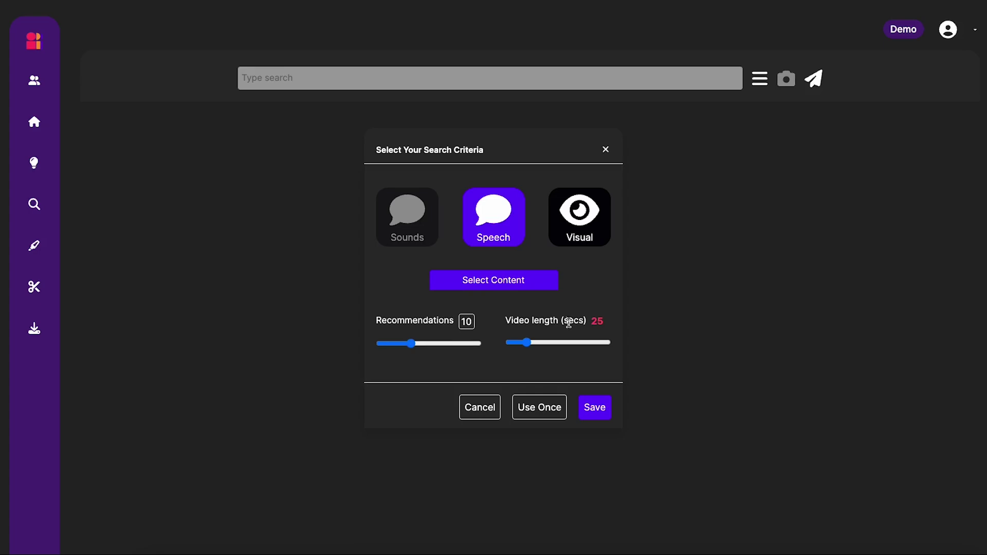
pyautogui.moveTo(527, 343); pyautogui.dragTo(530, 344)
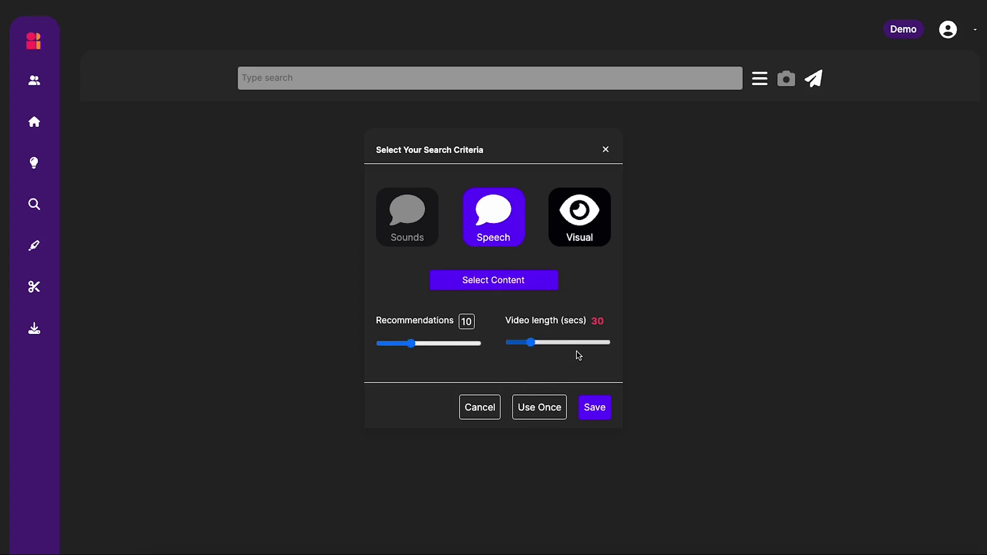
pyautogui.click(597, 411)
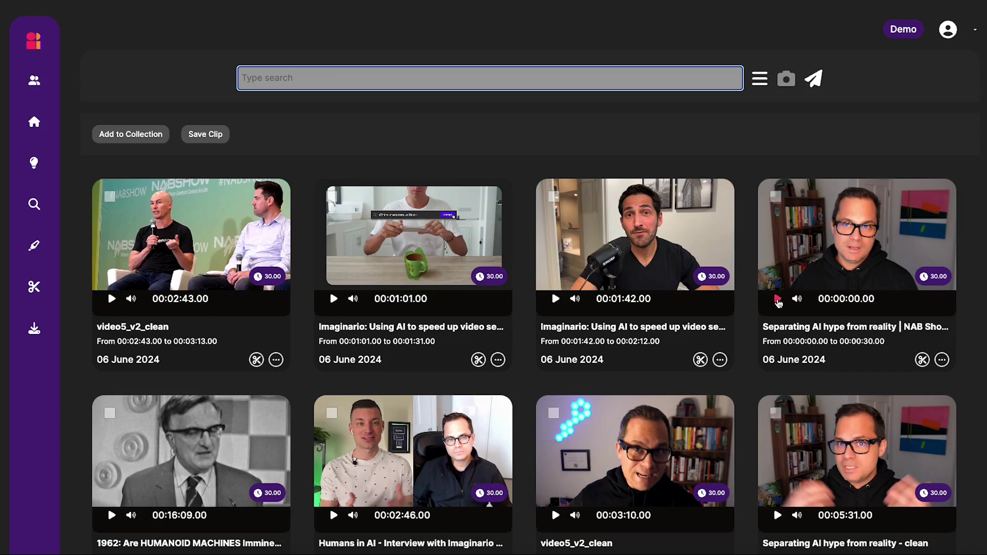
pyautogui.click(778, 300)
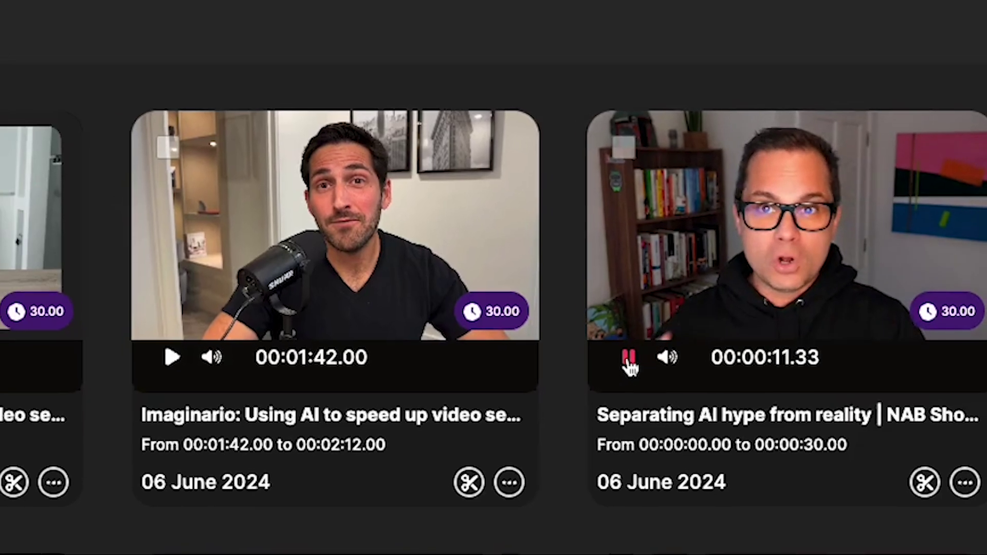
pyautogui.click(629, 360)
pyautogui.scroll(-3, 747, 254)
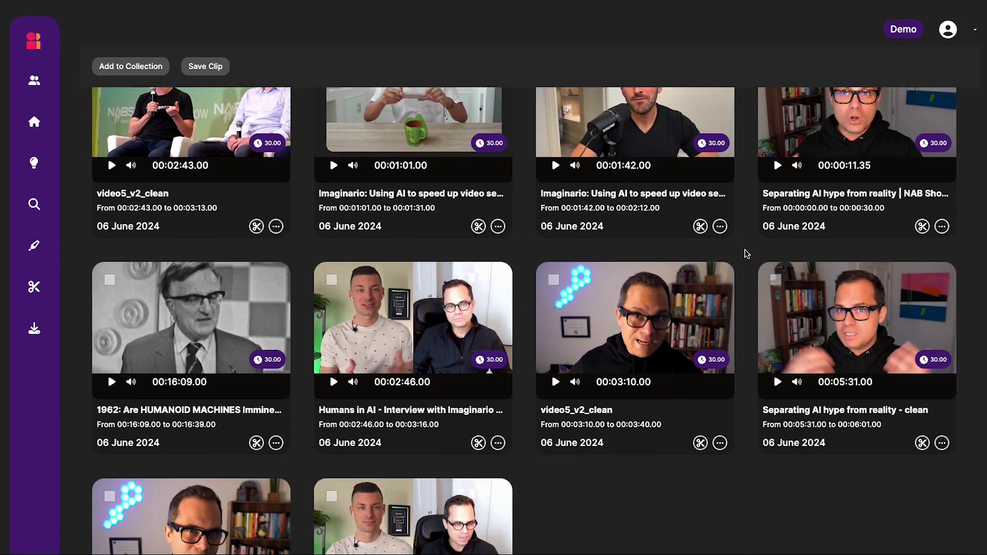
pyautogui.click(111, 381)
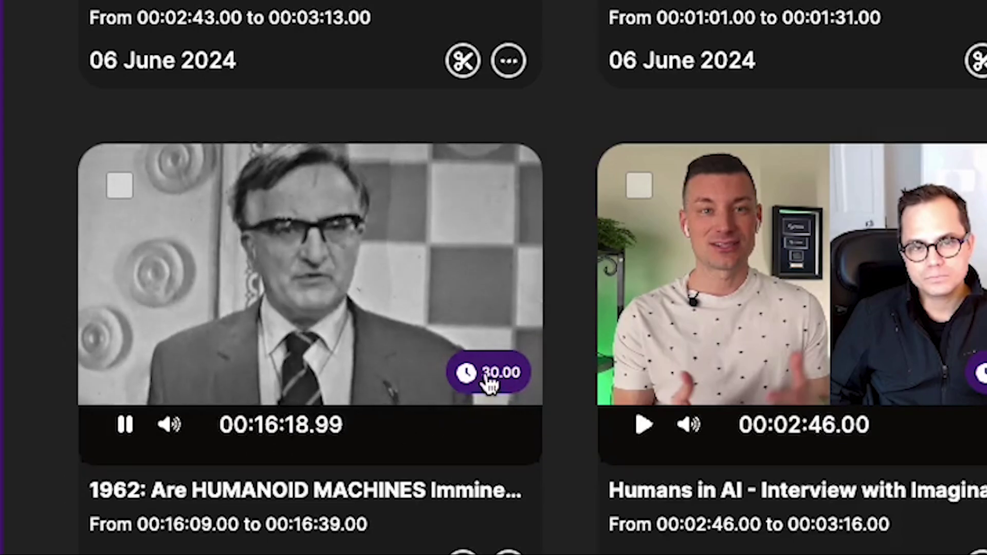
pyautogui.click(126, 425)
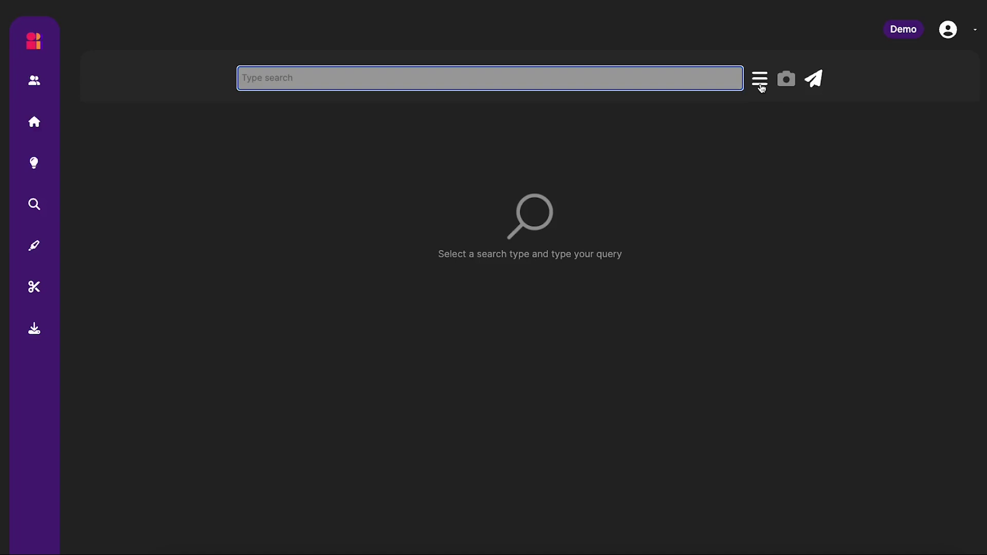
# Shorten the search criteria clip length to 15 seconds and save
pyautogui.click(760, 82)
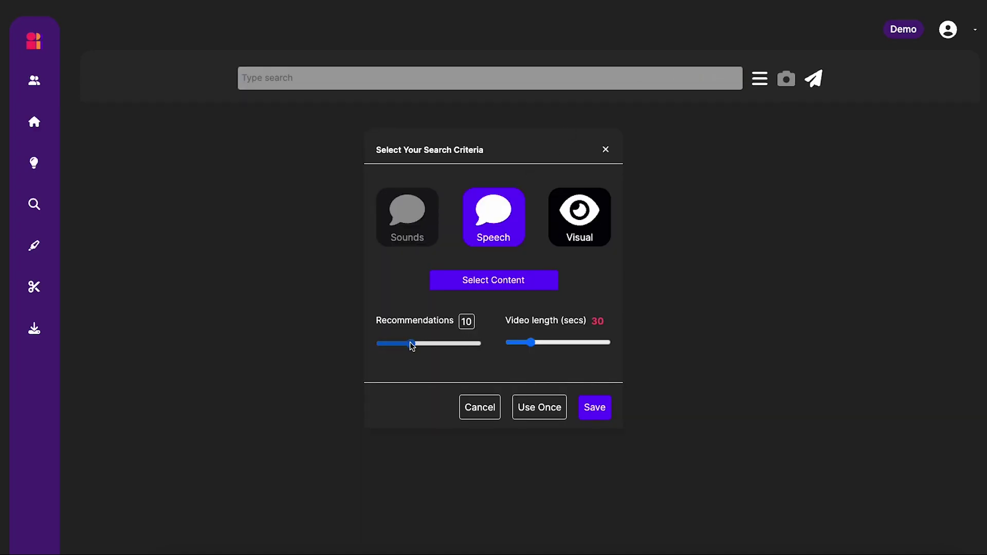
pyautogui.moveTo(531, 343); pyautogui.dragTo(520, 348)
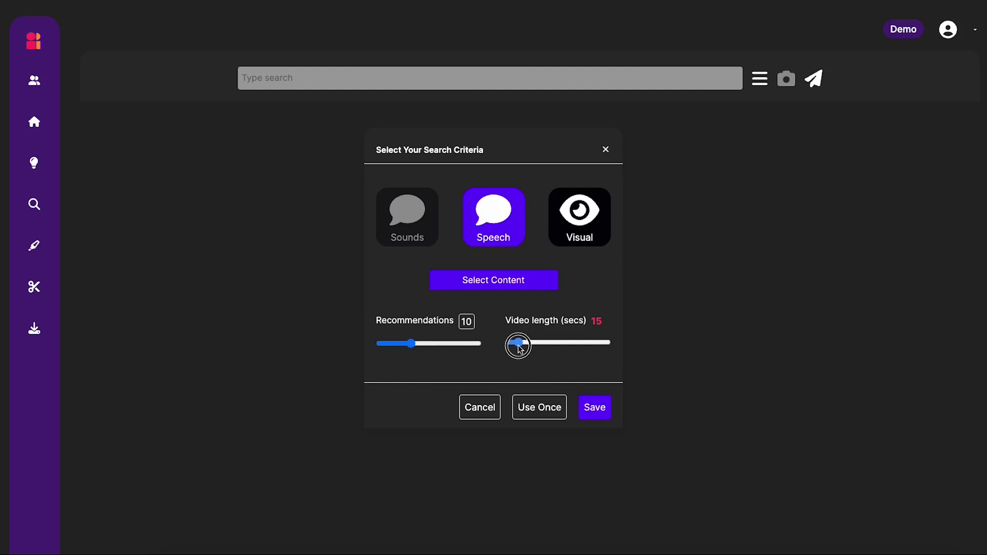
pyautogui.click(595, 409)
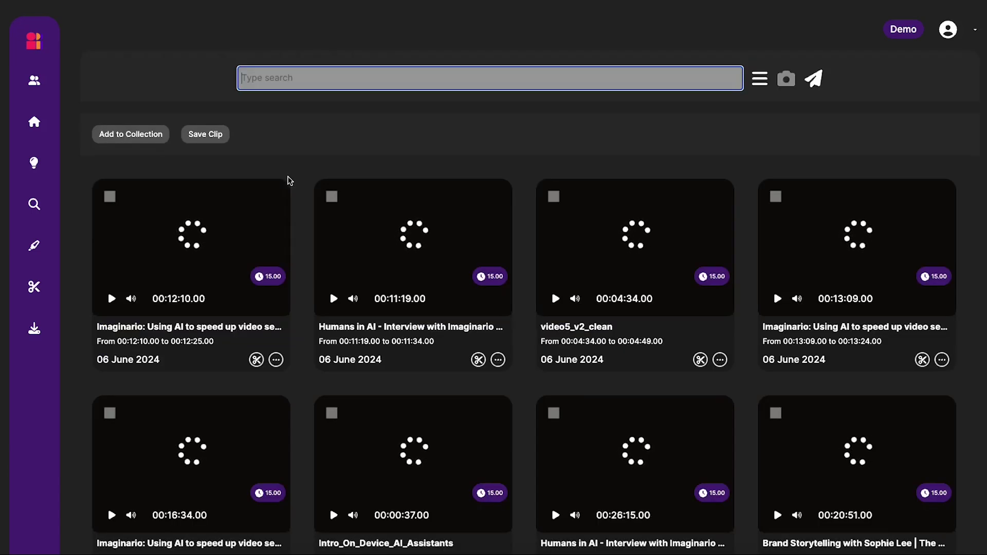
# Preview the video5_v2_clean result clip, then open the 00:12:10 clip in the Transform editor
pyautogui.click(113, 299)
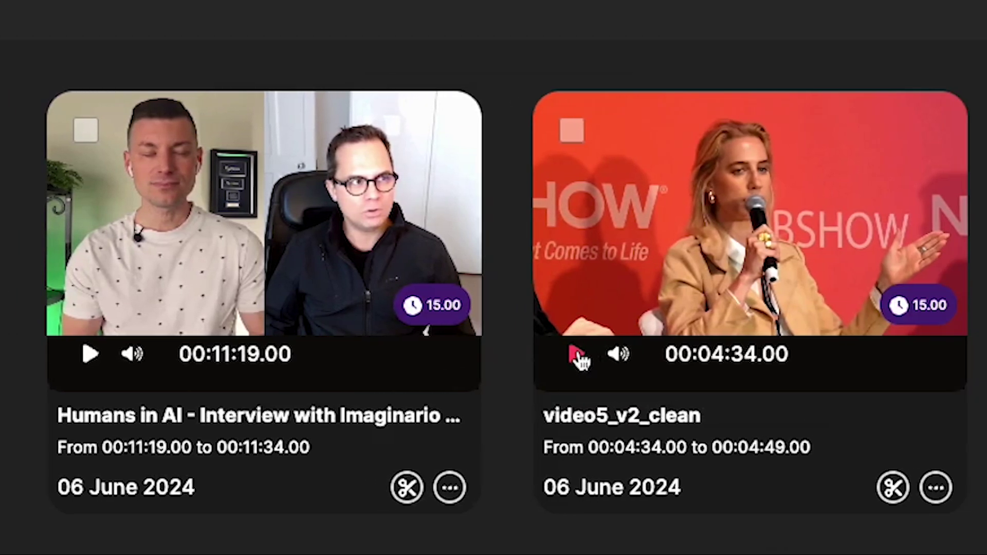
pyautogui.click(577, 354)
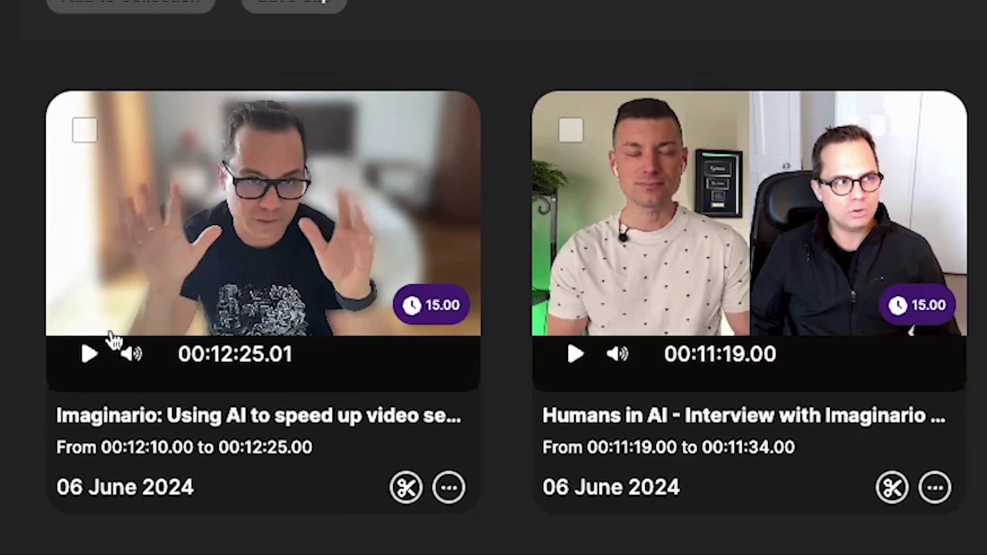
pyautogui.click(408, 491)
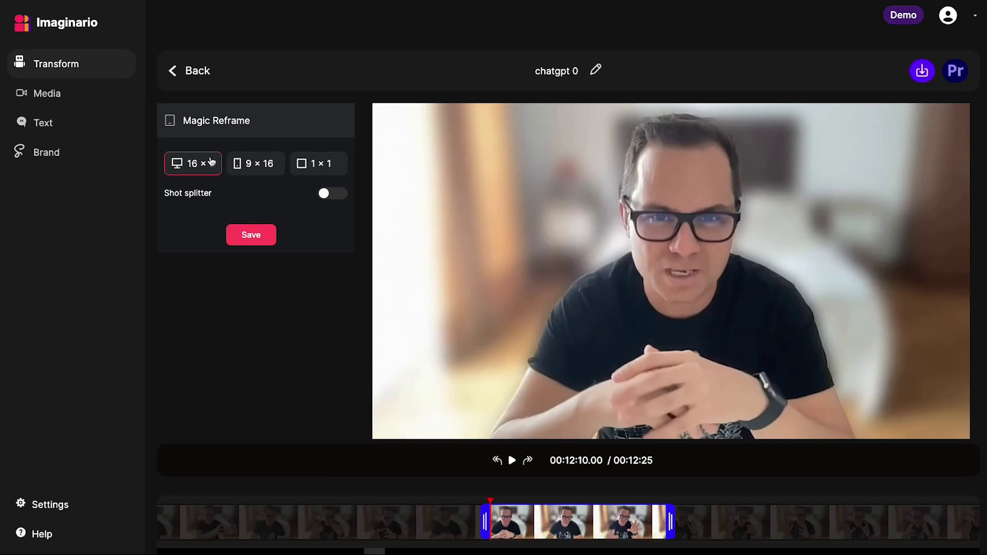
# Apply the 9×16 Magic Reframe to chatgpt 0, then play and pause the preview
pyautogui.click(253, 163)
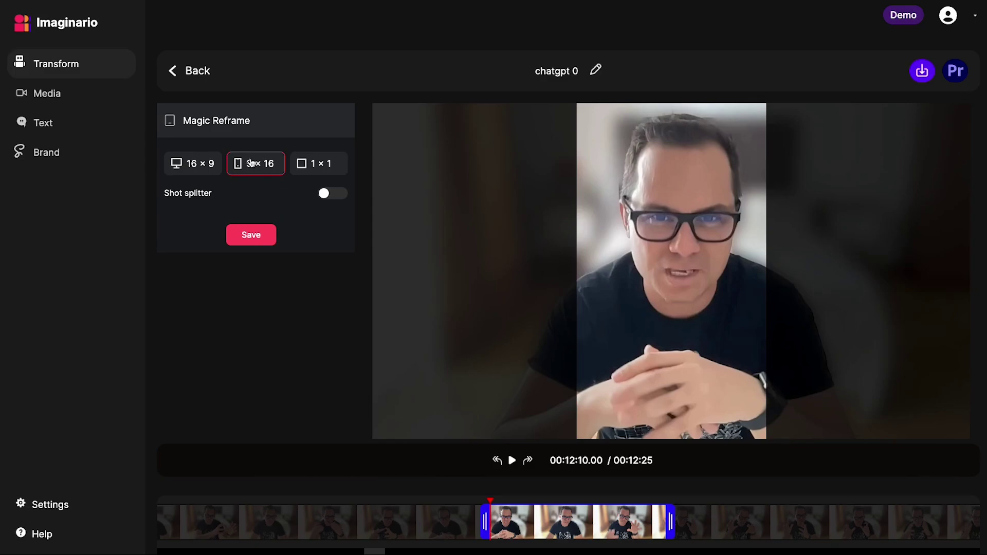
pyautogui.click(512, 461)
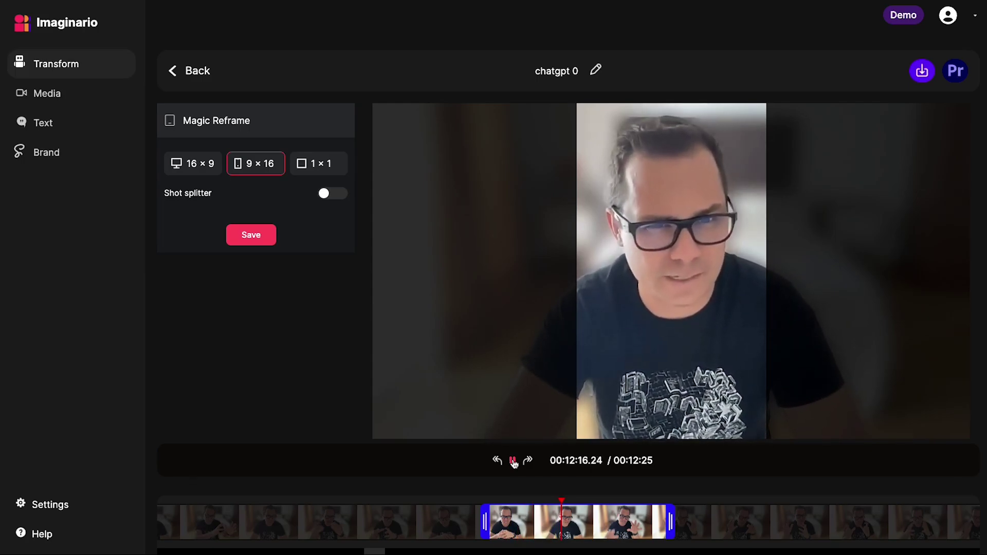
pyautogui.click(513, 461)
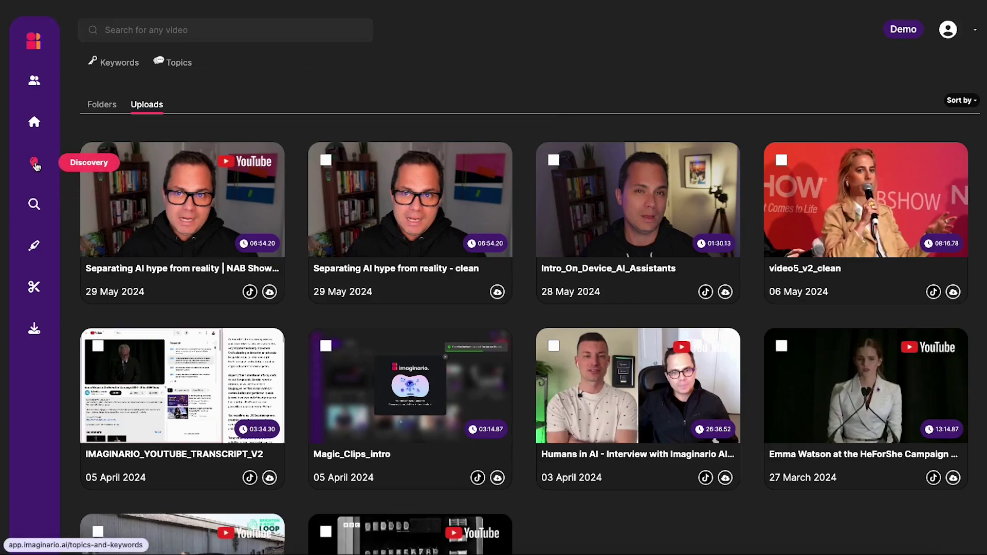
# In Discovery > Uploads, select video5_v2_clean, Separating AI hype from reality - clean and Humans in AI, then show Topics
pyautogui.click(35, 164)
pyautogui.click(147, 103)
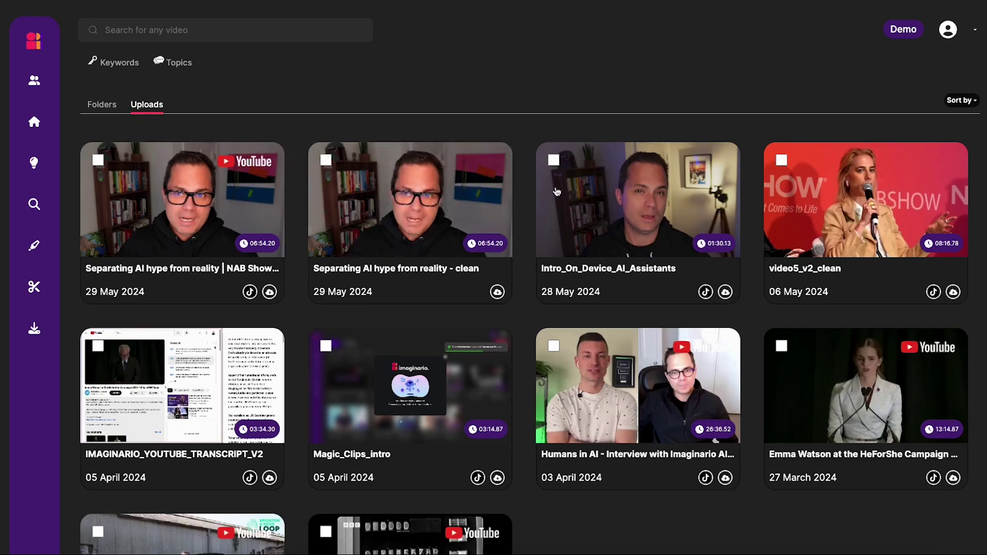
pyautogui.click(783, 161)
pyautogui.click(321, 160)
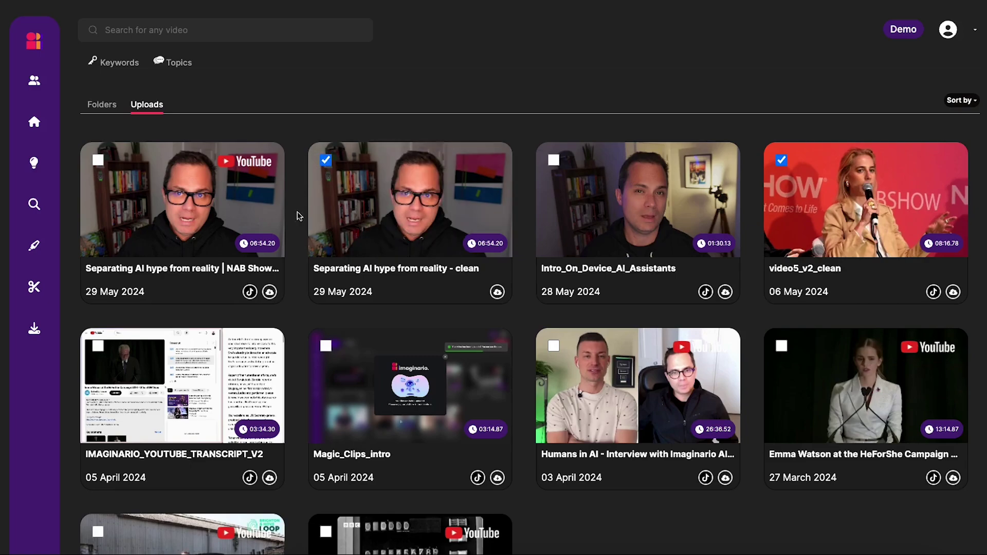
pyautogui.click(555, 352)
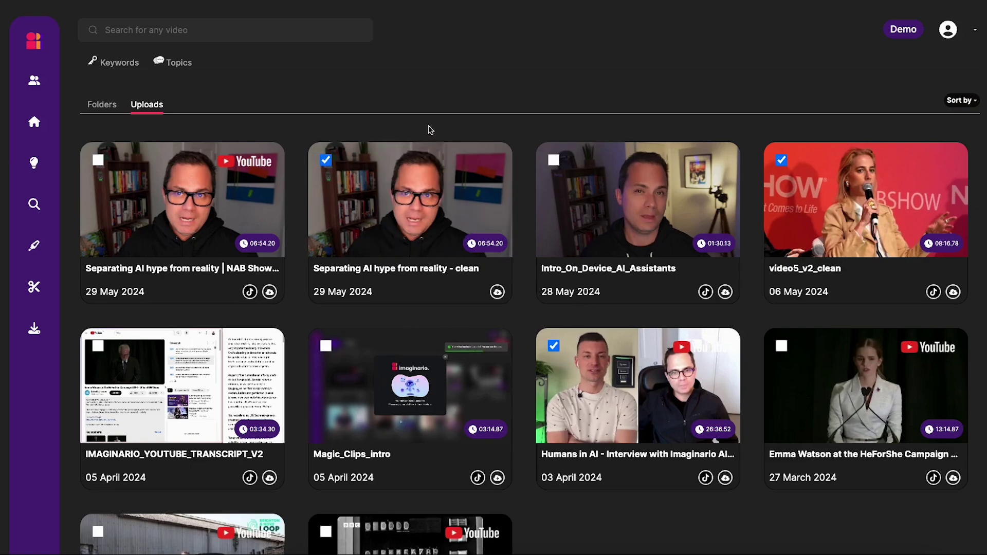
pyautogui.click(170, 64)
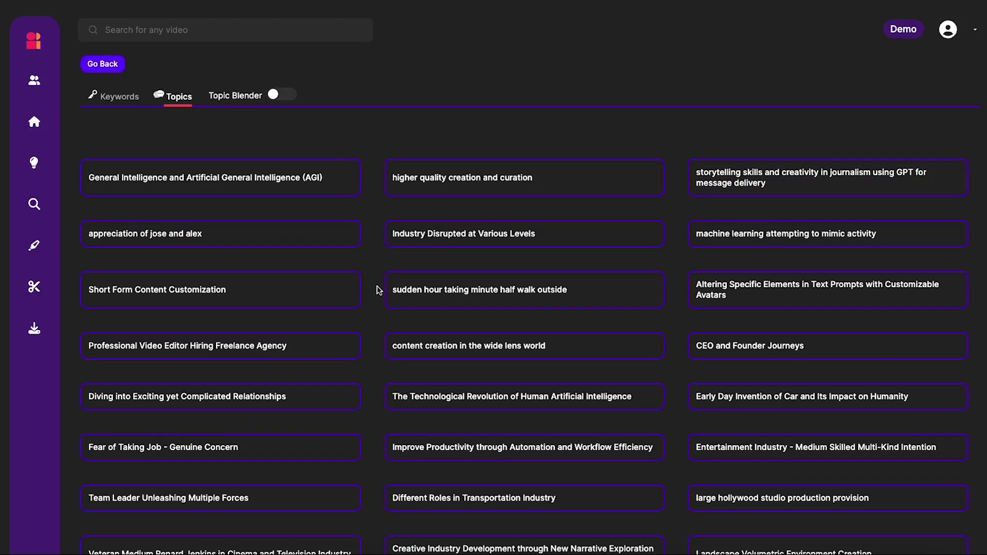
pyautogui.click(264, 183)
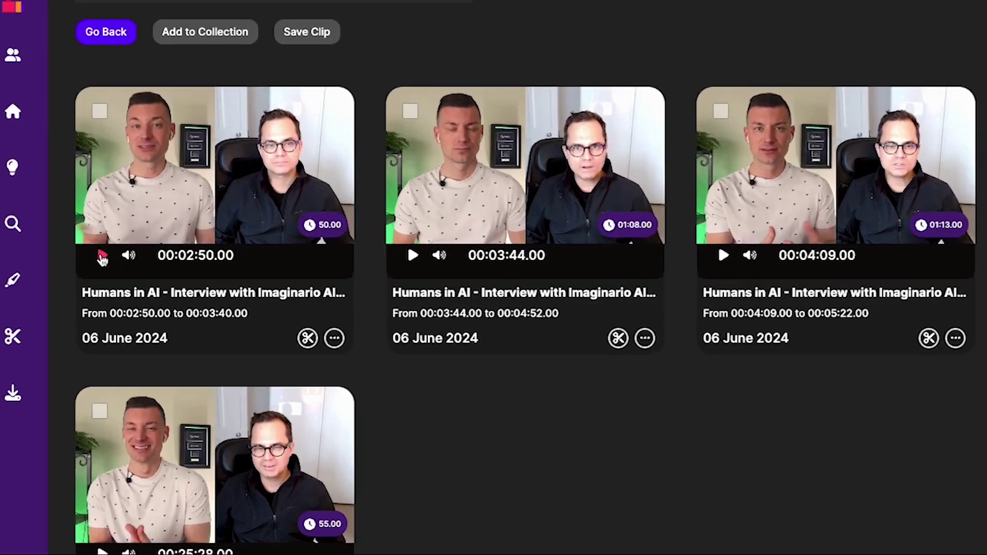
pyautogui.click(99, 227)
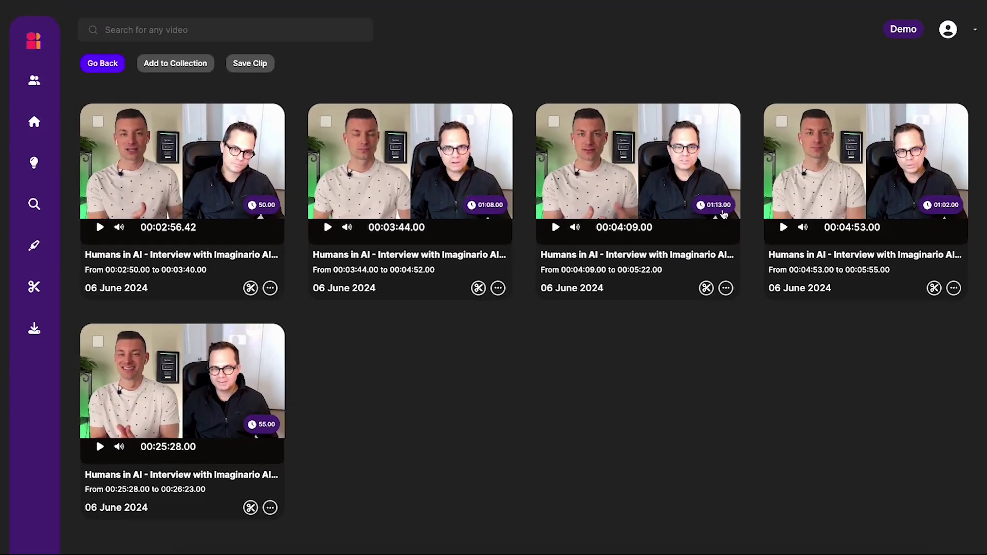
pyautogui.click(106, 66)
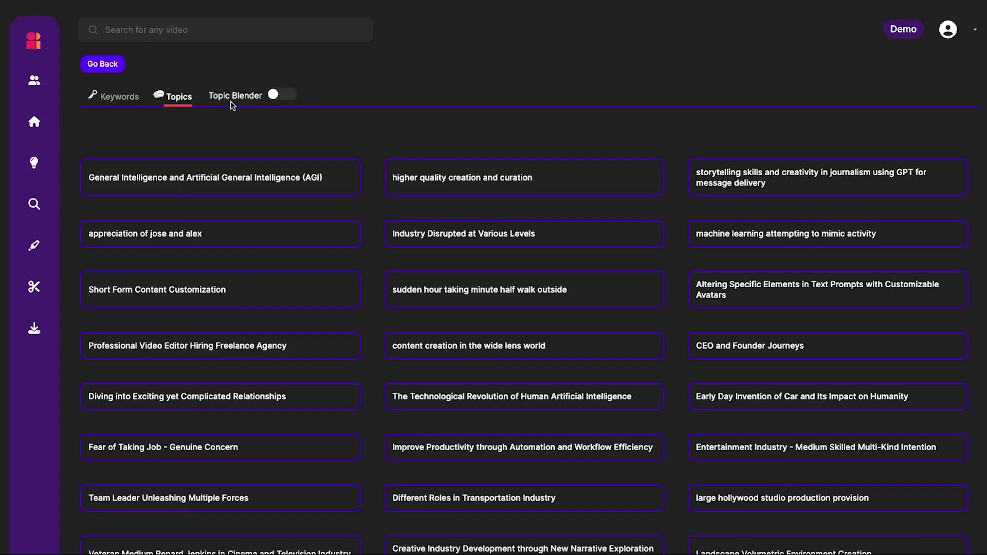
# Enable Topic Blender, open the Evolution of Artificial Intelligence theme, and play a video5_v2_clean clip
pyautogui.click(278, 96)
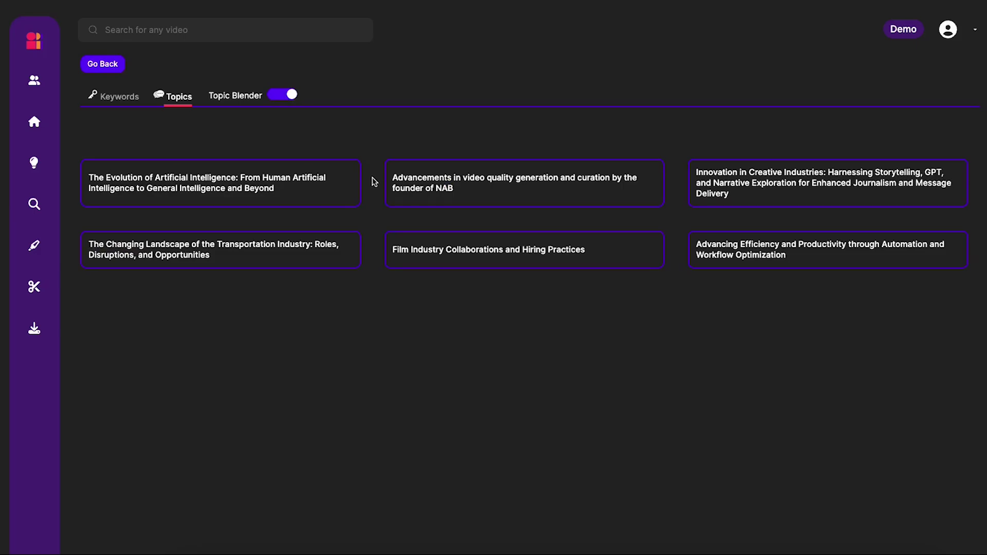
pyautogui.click(321, 181)
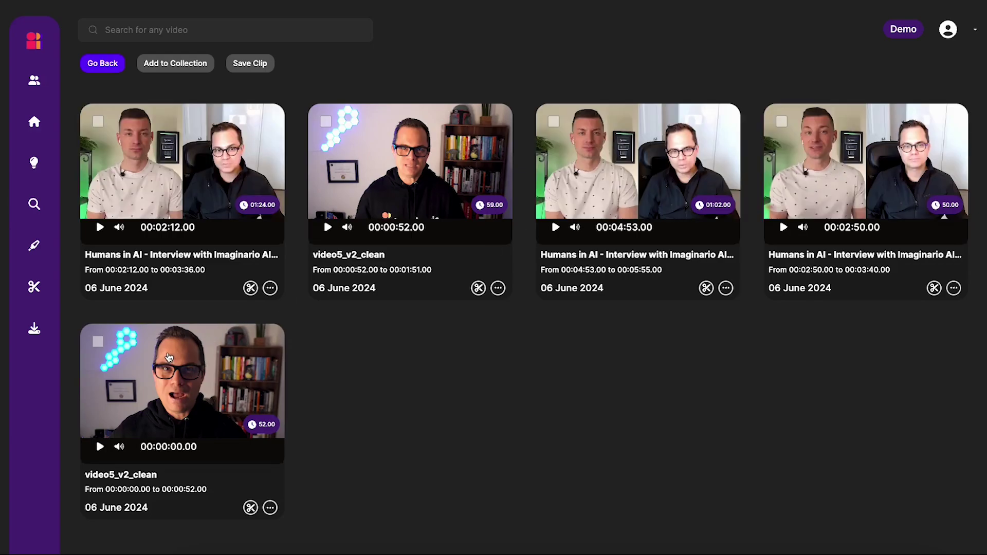
pyautogui.click(328, 227)
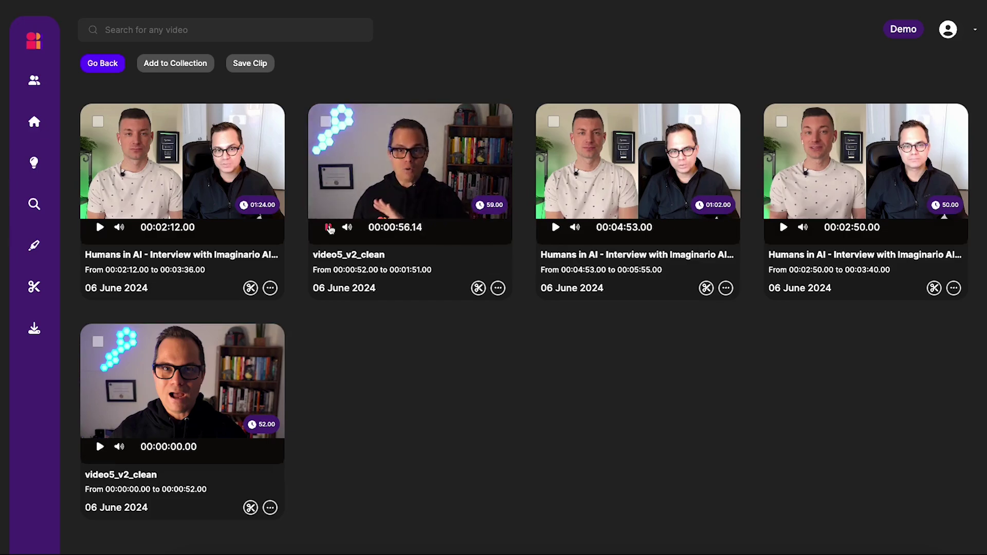
pyautogui.click(328, 228)
# Select the video5_v2_clean clip and the 00:04:53 and 00:02:50 Humans in AI clips
pyautogui.click(325, 121)
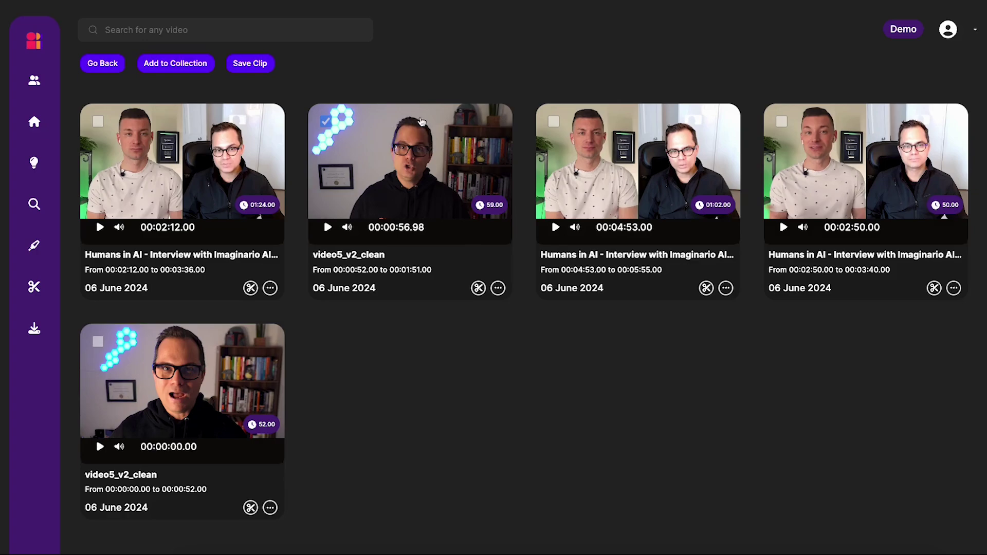
pyautogui.click(554, 122)
pyautogui.click(782, 121)
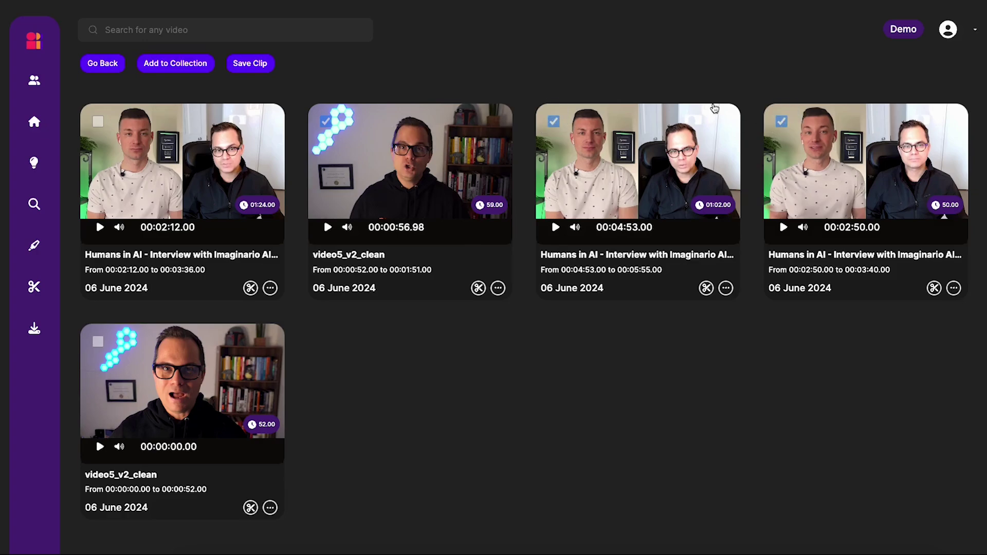